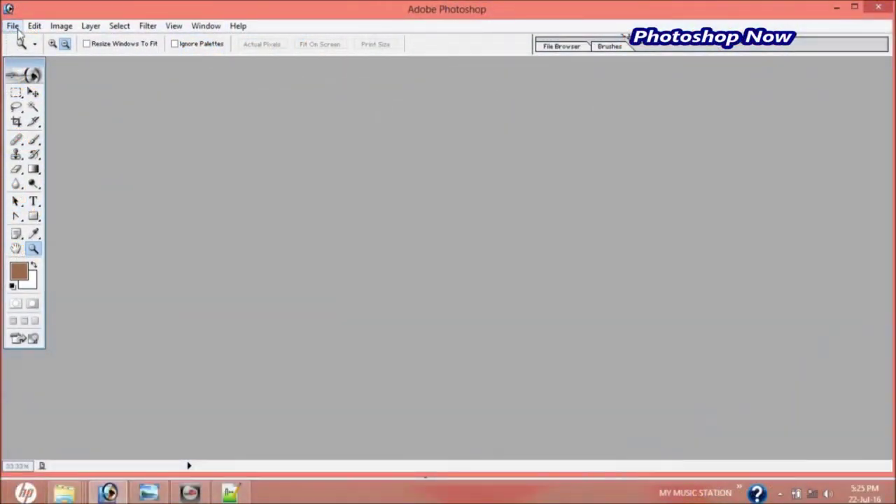
- Open 1969650.jpg from the wallpapers folder and maximize its document window
left_click(14, 25)
left_click(29, 54)
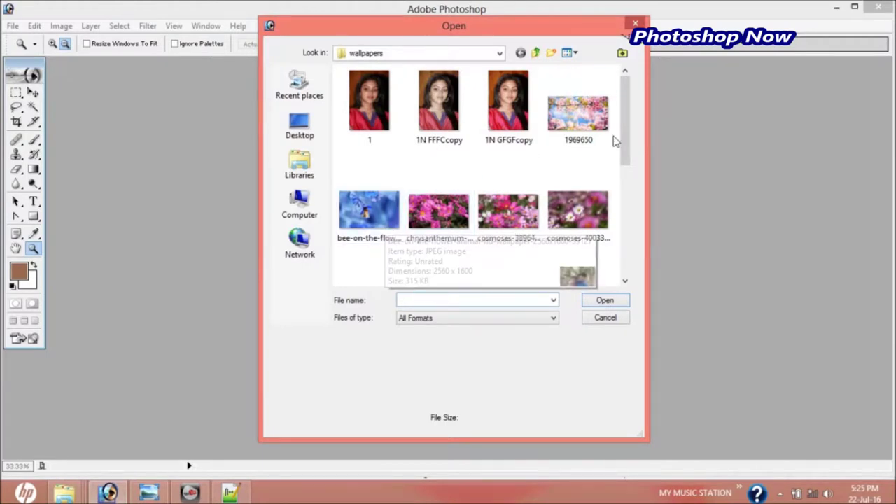
left_click(586, 141)
left_click(592, 305)
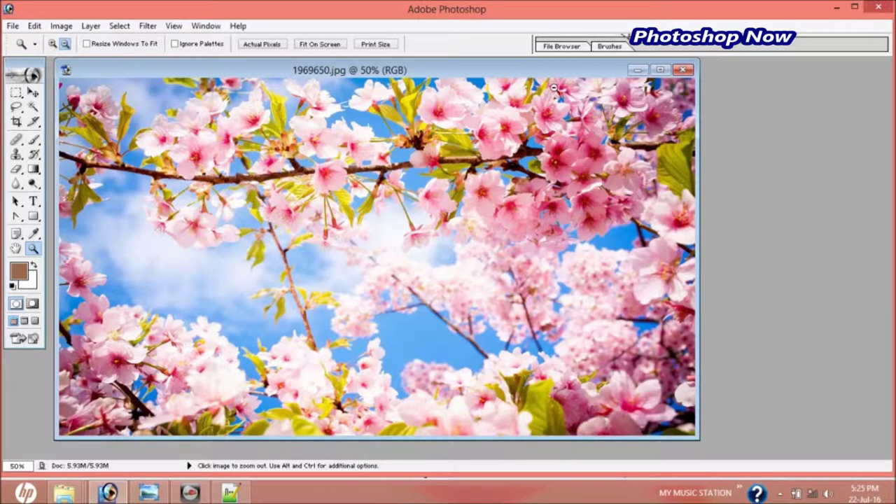
left_click(660, 69)
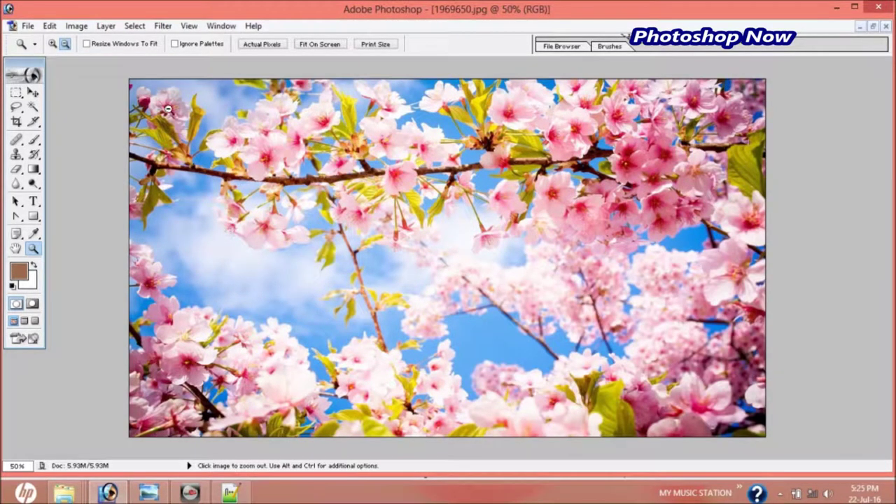
- Apply a Hue/Saturation adjustment of Hue +32, Saturation -14, Lightness -8 to the photo
left_click(71, 28)
mouse_move(106, 60)
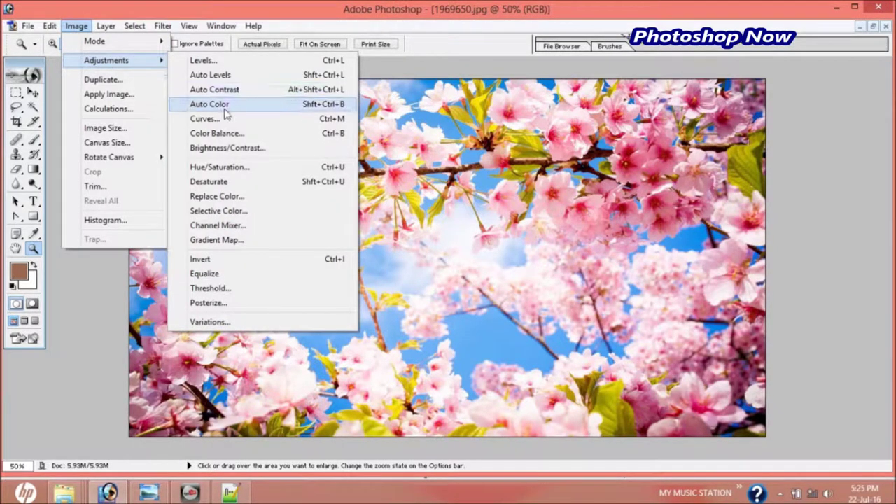
left_click(240, 167)
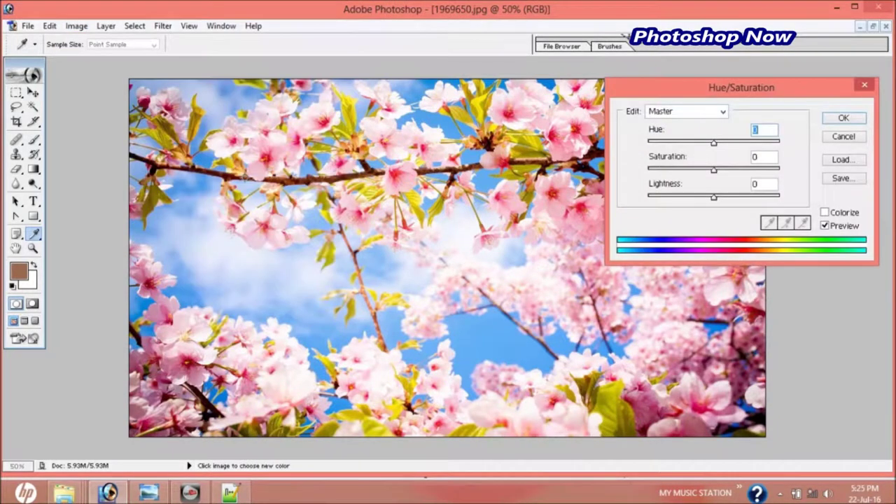
mouse_move(691, 92)
left_mouse_down()
mouse_move(279, 173)
mouse_move(186, 149)
left_mouse_up()
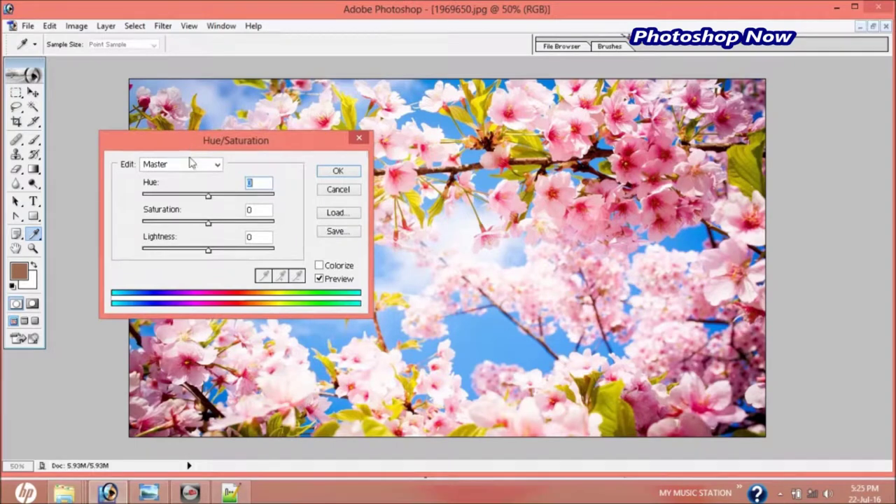
mouse_move(208, 196)
left_mouse_down()
mouse_move(230, 203)
mouse_move(199, 226)
left_mouse_up()
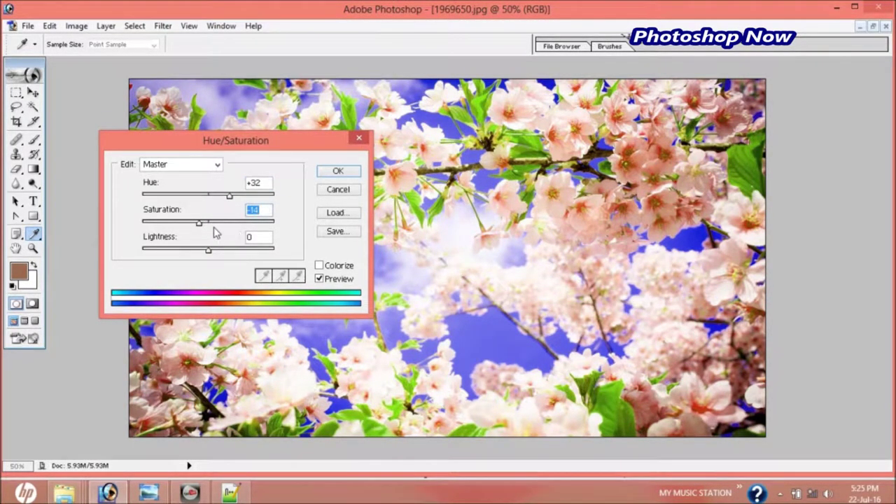
left_click_drag(208, 250, 203, 252)
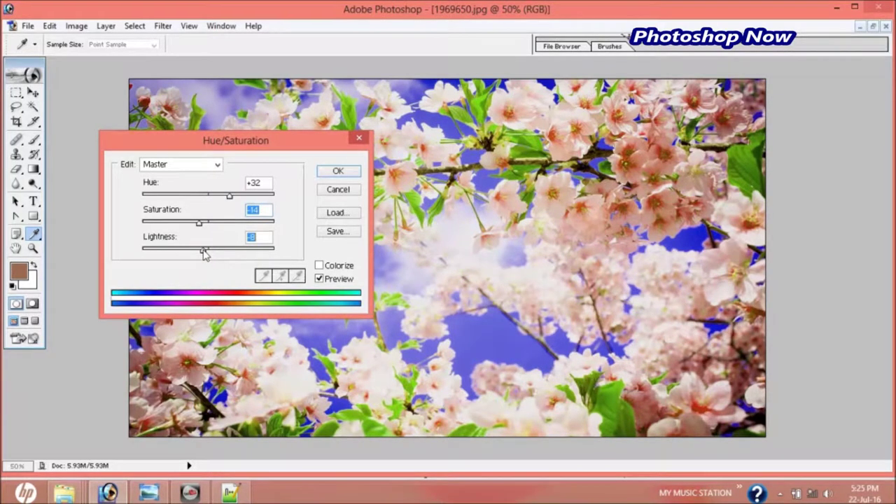
left_click(338, 171)
key("z")
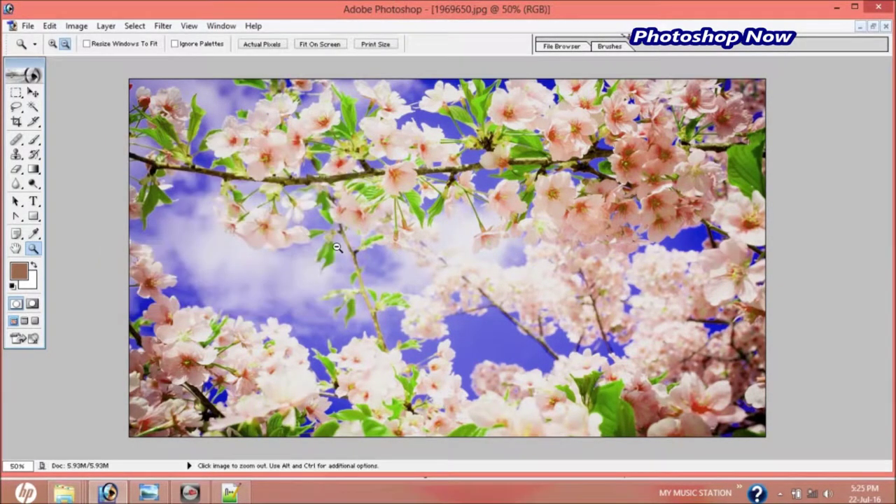
- Save a copy as the Maximum-quality JPEG '1969650 copy1' in wallpapers
key("ctrl+alt+s")
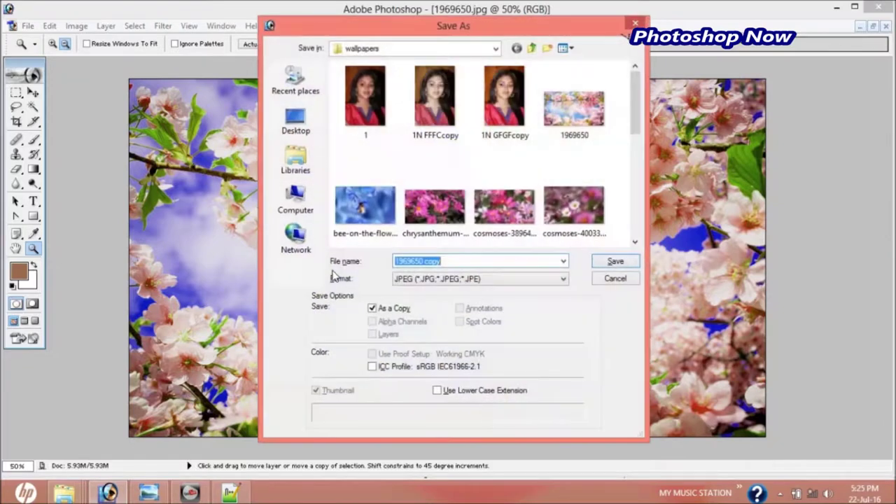
left_click(467, 267)
type("1")
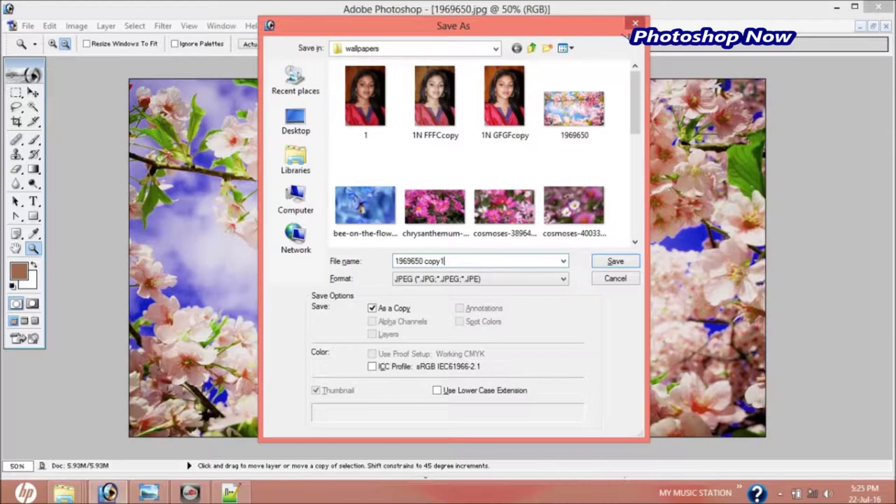
key("Return")
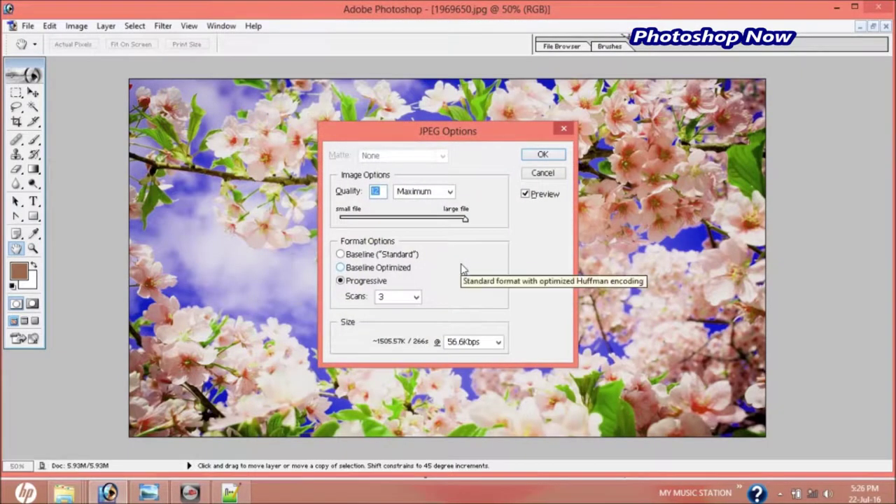
key("Return")
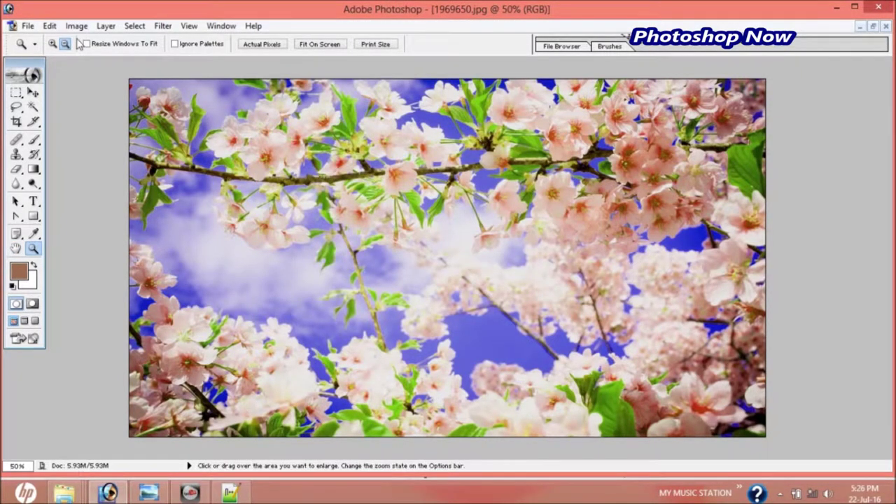
left_click(76, 26)
mouse_move(106, 60)
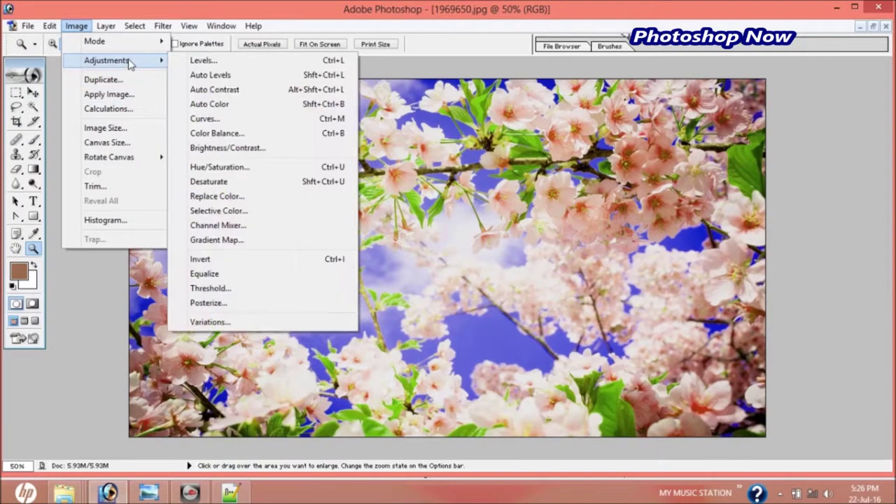
- Apply a second Hue/Saturation pass of Hue +20 and Saturation +22
left_click(267, 169)
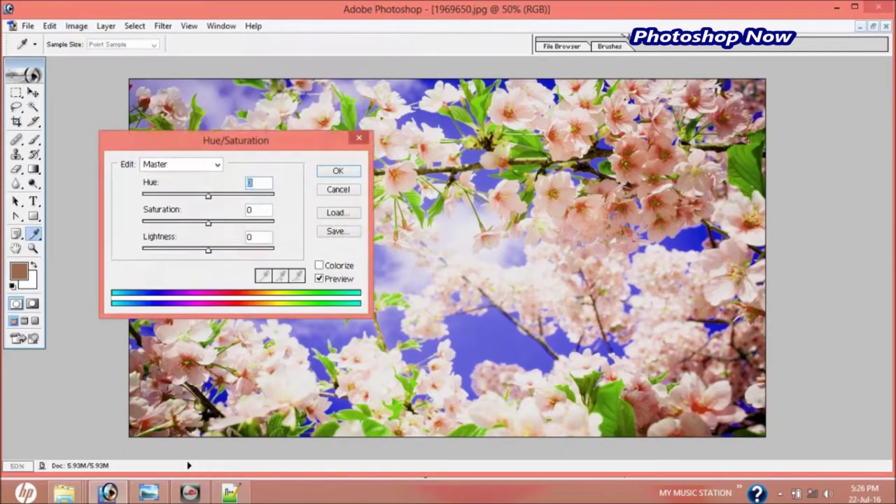
mouse_move(208, 196)
left_mouse_down()
mouse_move(223, 200)
mouse_move(199, 224)
mouse_move(222, 225)
left_mouse_up()
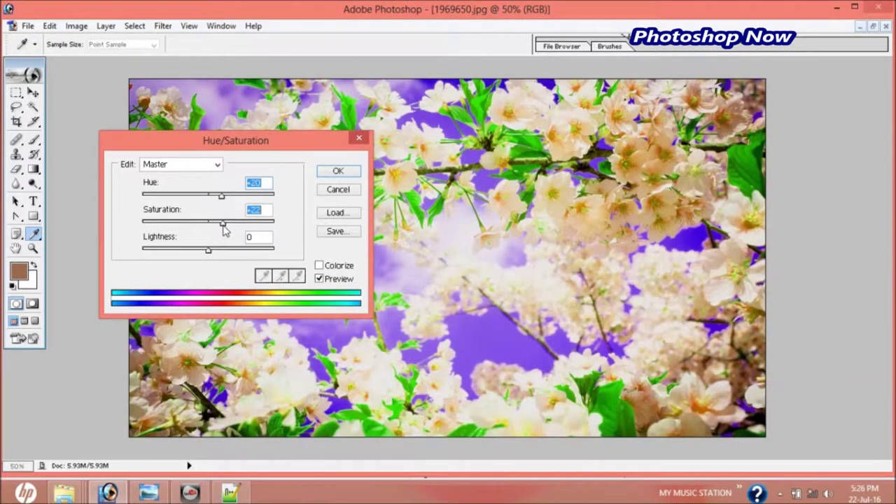
left_click(338, 176)
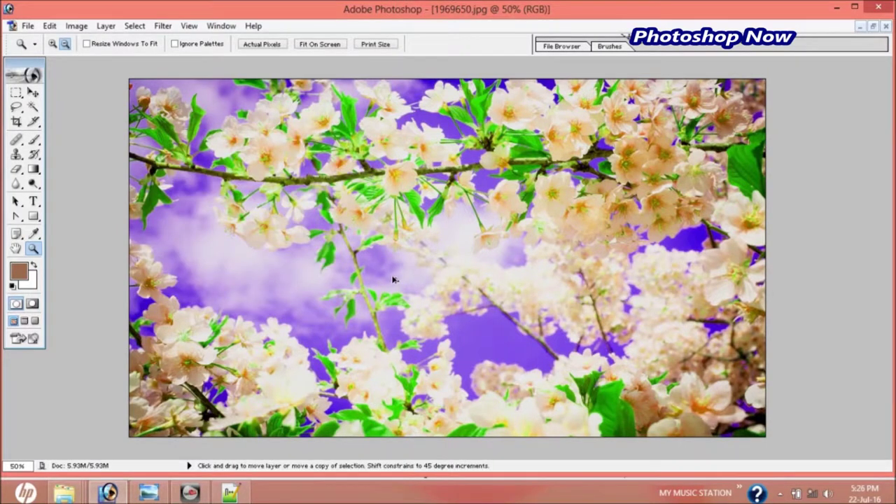
- Save the violet-sky result as the JPEG '1969650 copy2' in wallpapers
key("ctrl+shift+s")
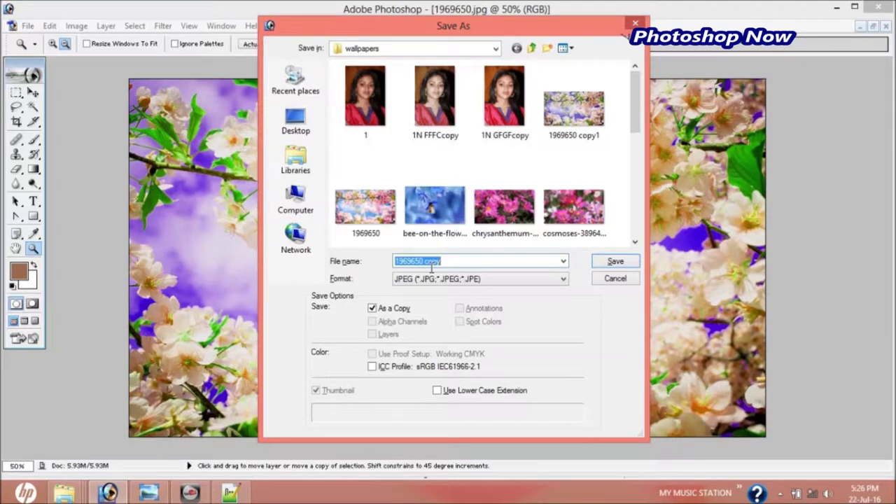
left_click(464, 269)
type("2")
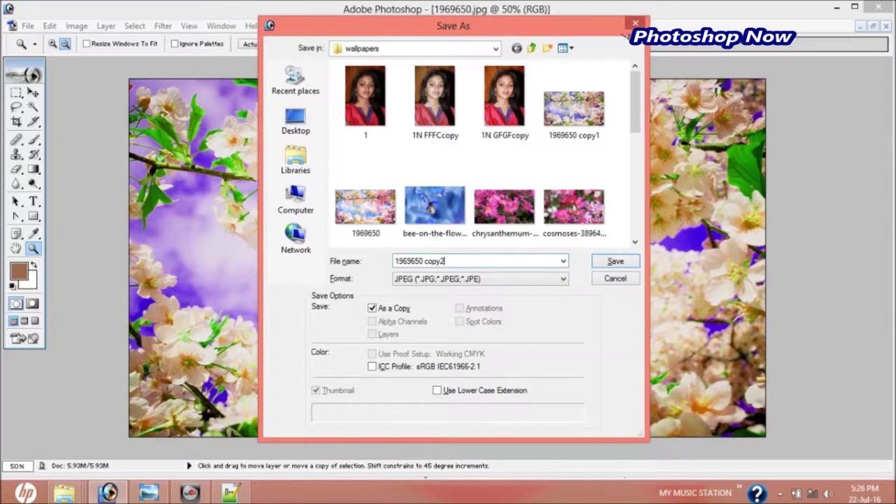
key("Return")
key("Return")
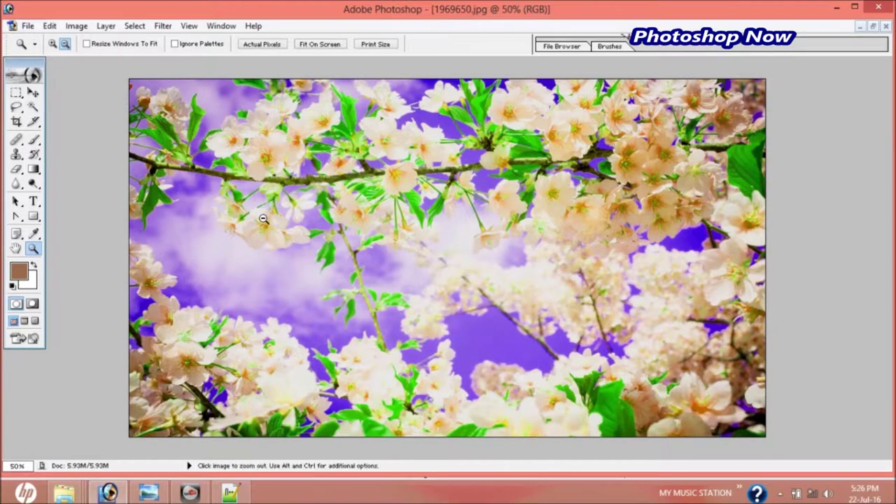
- Apply a third Hue/Saturation pass of Hue +32 with raised saturation
left_click(77, 26)
mouse_move(107, 60)
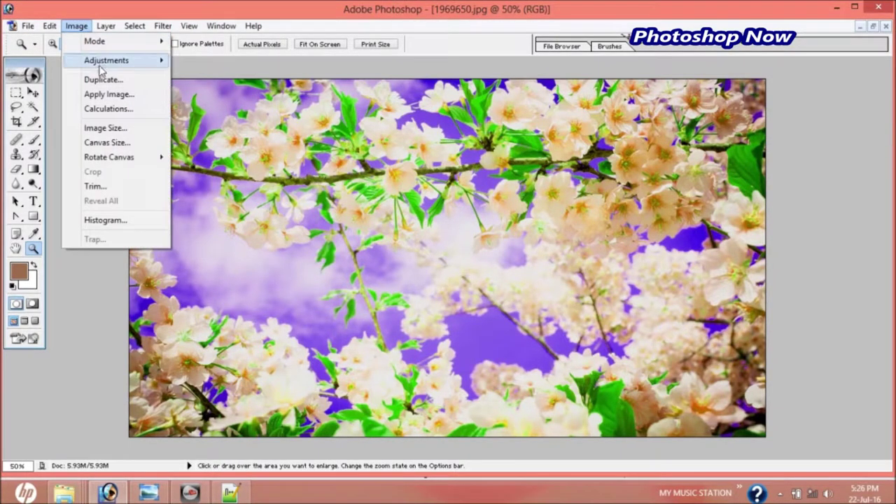
left_click(256, 168)
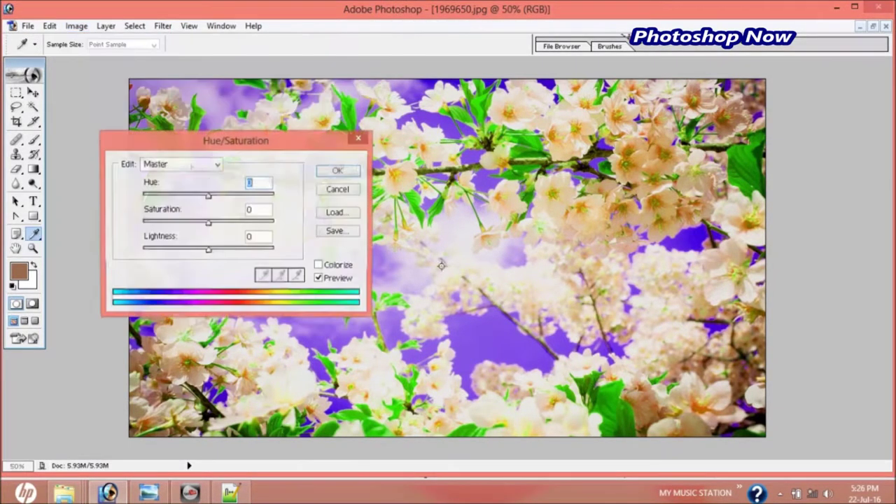
mouse_move(208, 196)
left_mouse_down()
mouse_move(231, 203)
mouse_move(227, 229)
left_mouse_up()
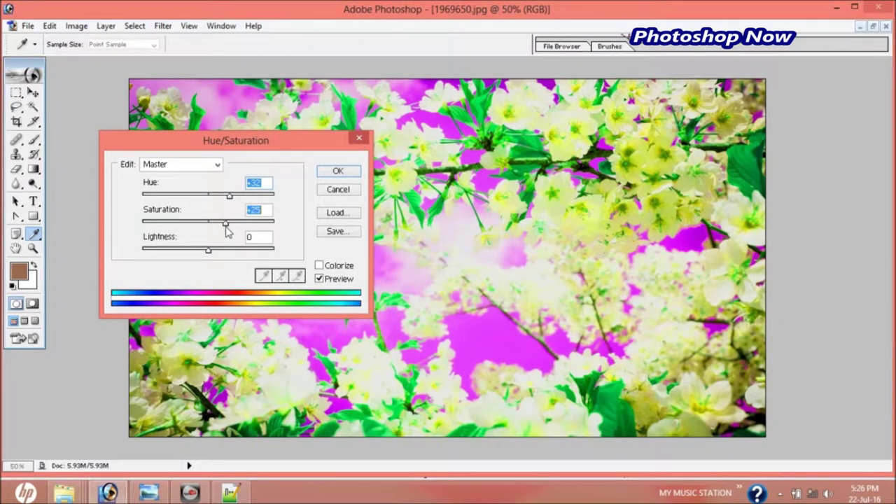
left_click(333, 172)
key("z")
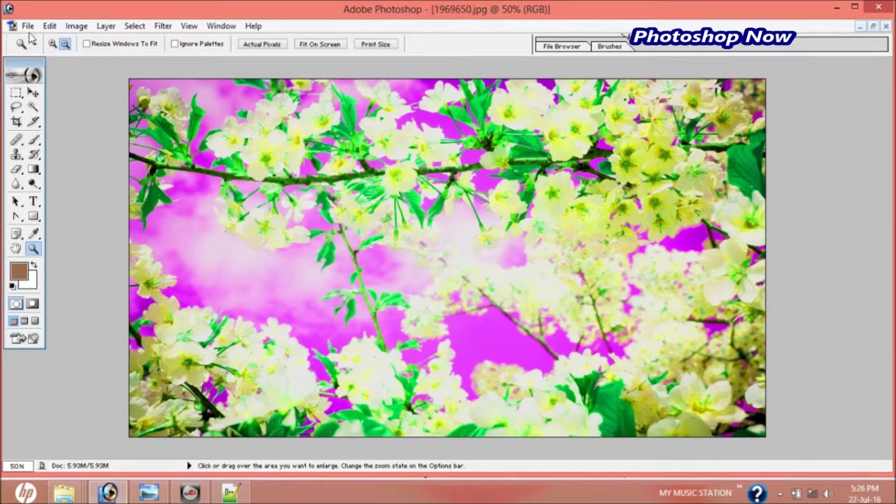
left_click(28, 26)
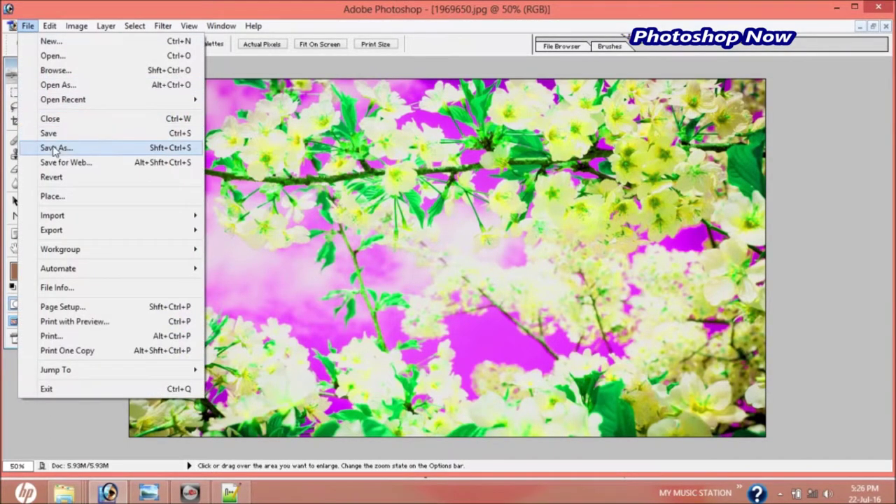
- Save the magenta-sky version as '1969650GFFG.jpg' and confirm the JPEG options
left_click(55, 149)
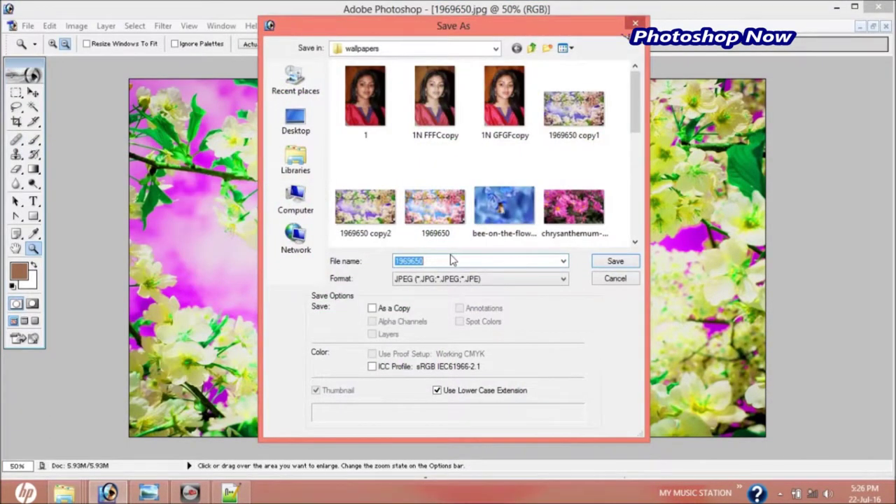
left_click(454, 265)
type("GFFG")
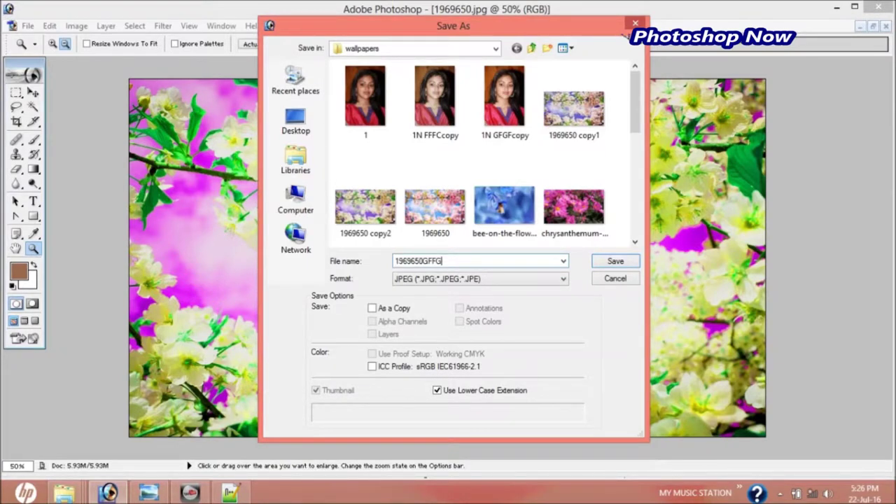
left_click(612, 262)
left_click(560, 160)
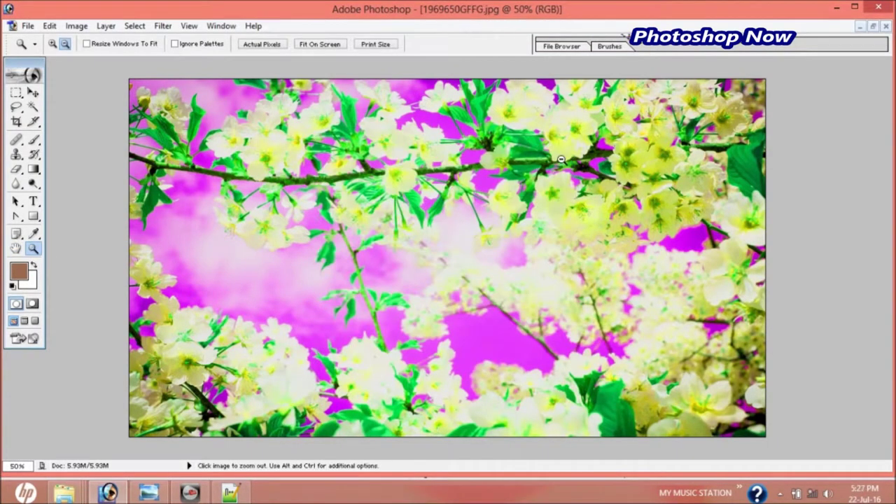
- Apply Hue +180, Saturation -31, Lightness -7 for a green sky and lavender blossoms
left_click(76, 26)
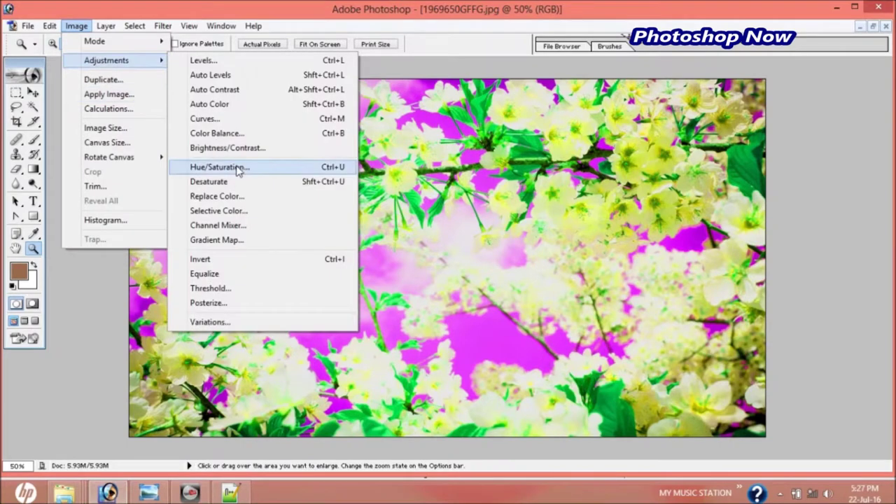
left_click(240, 168)
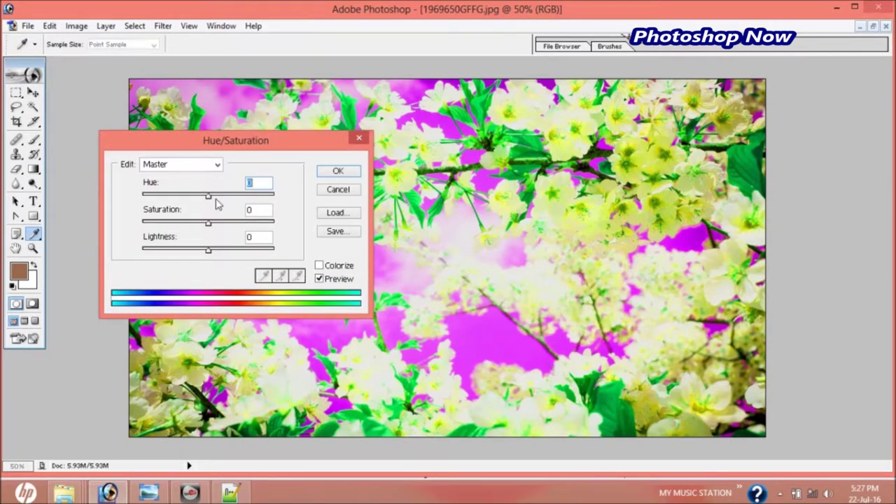
left_click_drag(207, 197, 277, 208)
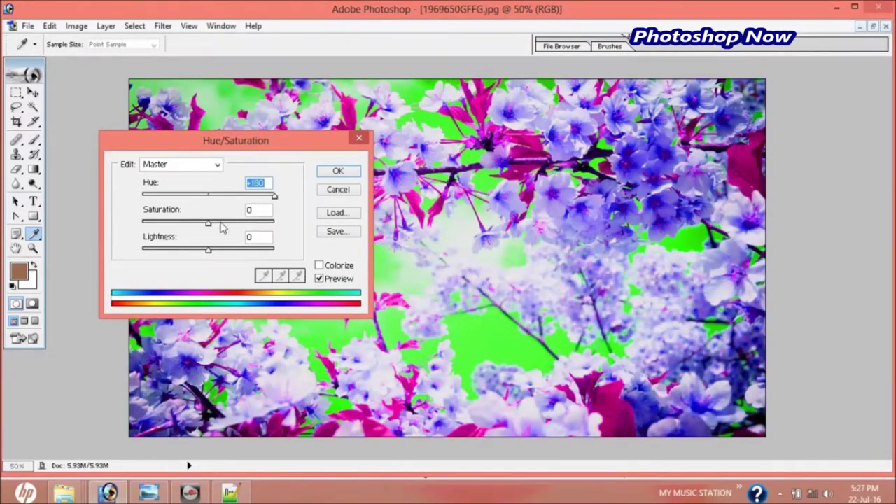
mouse_move(208, 222)
left_mouse_down()
mouse_move(174, 223)
mouse_move(216, 223)
mouse_move(181, 222)
left_mouse_up()
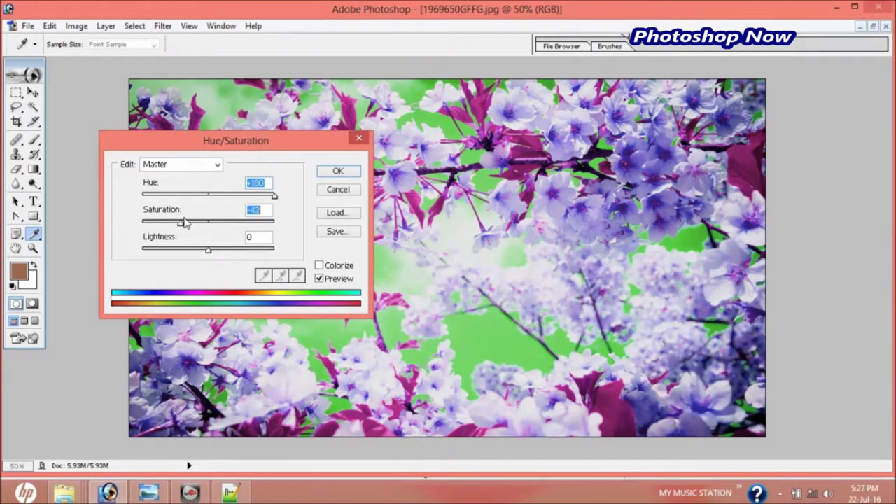
key("Return")
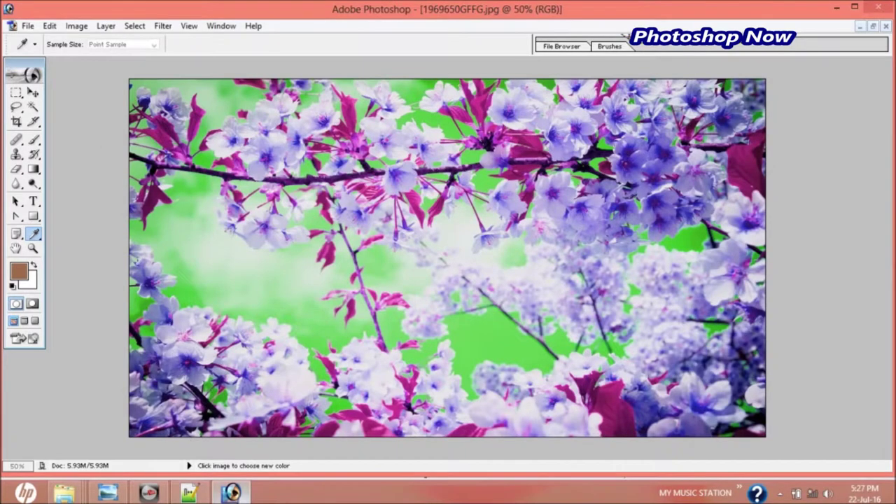
left_click(232, 493)
left_click(232, 493)
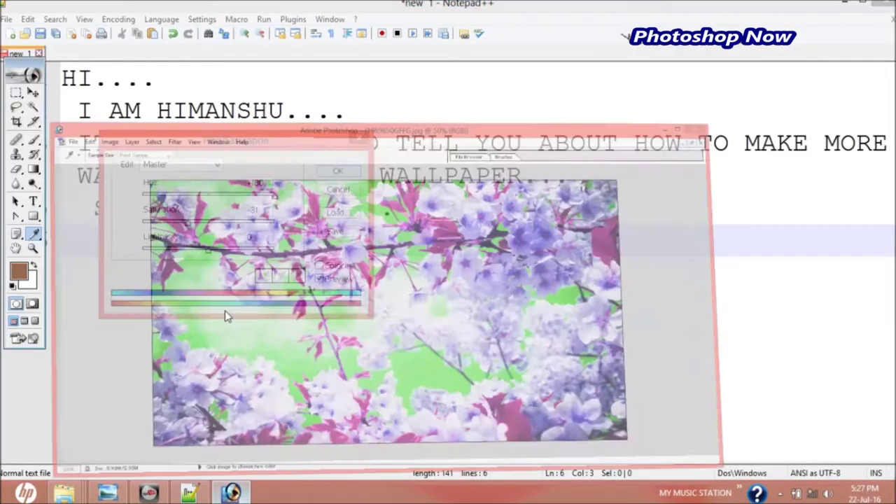
left_click_drag(208, 250, 204, 250)
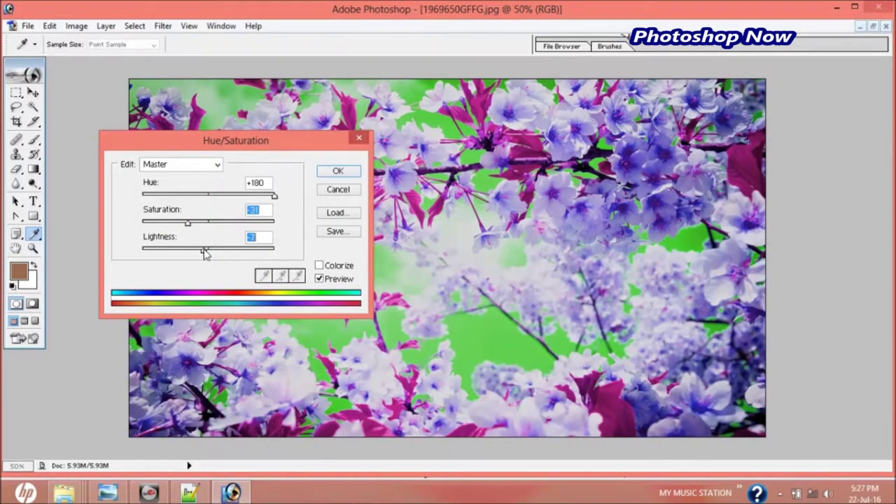
left_click(338, 172)
key("z")
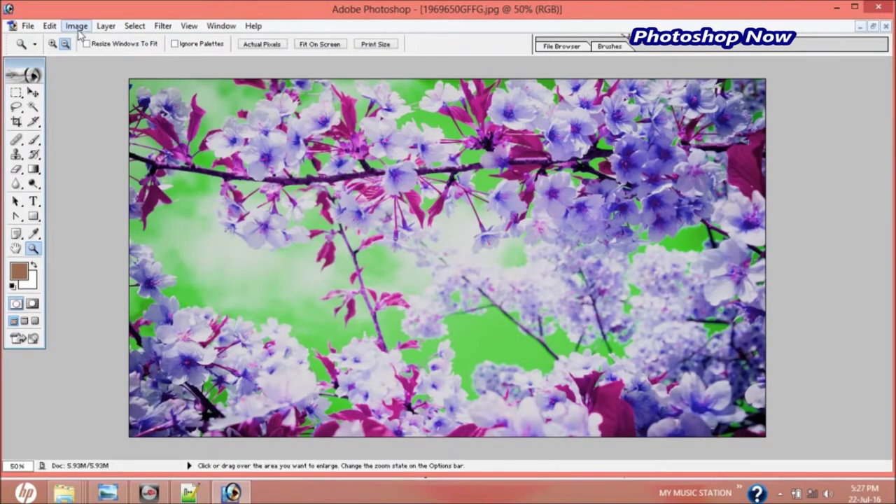
- Save the green-sky version as the JPEG '1969650GFFG22' in wallpapers
left_click(27, 26)
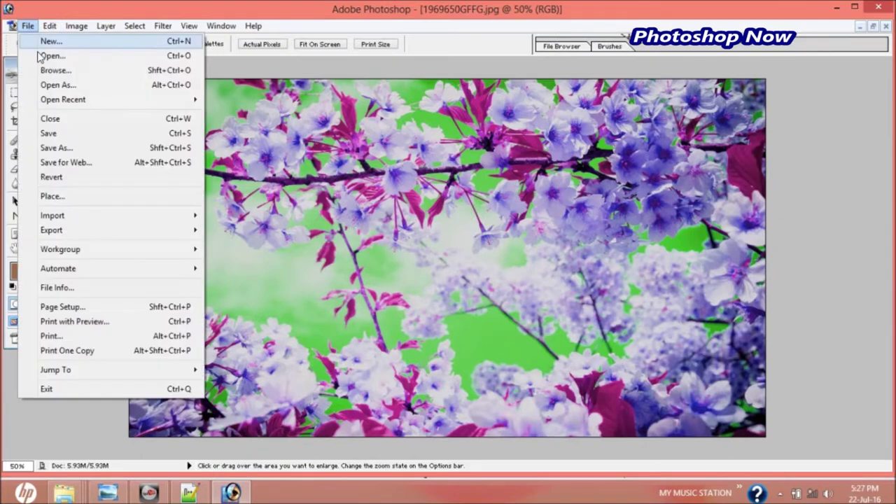
left_click(57, 148)
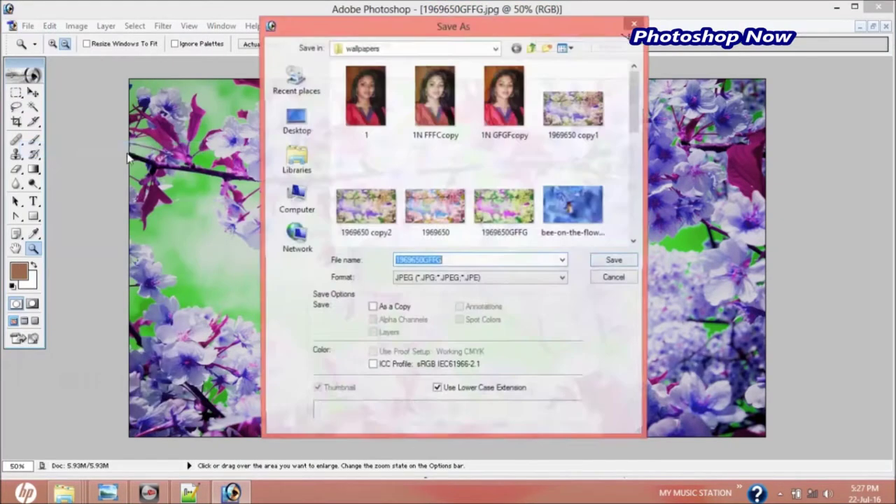
left_click(460, 261)
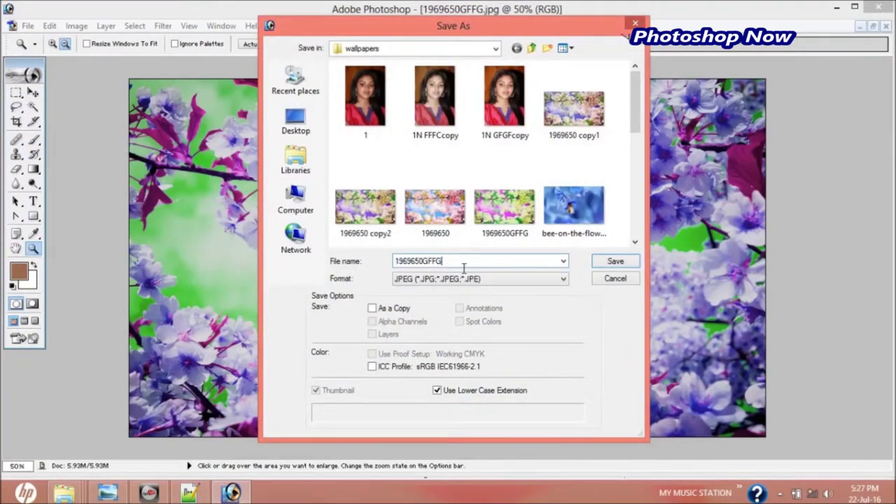
type("22")
key("Return")
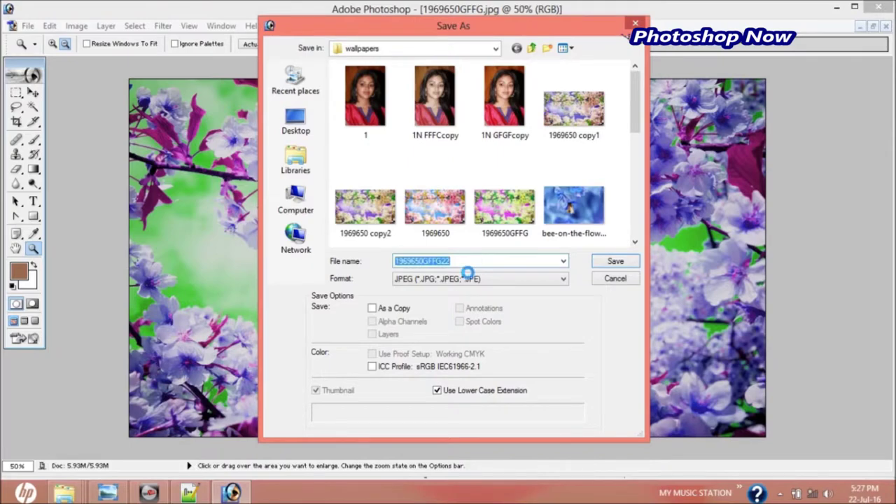
left_click(543, 155)
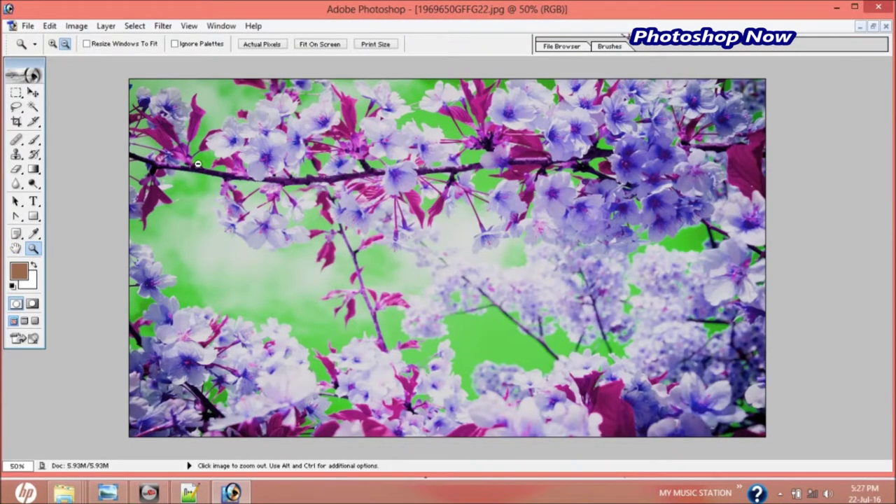
left_click(76, 25)
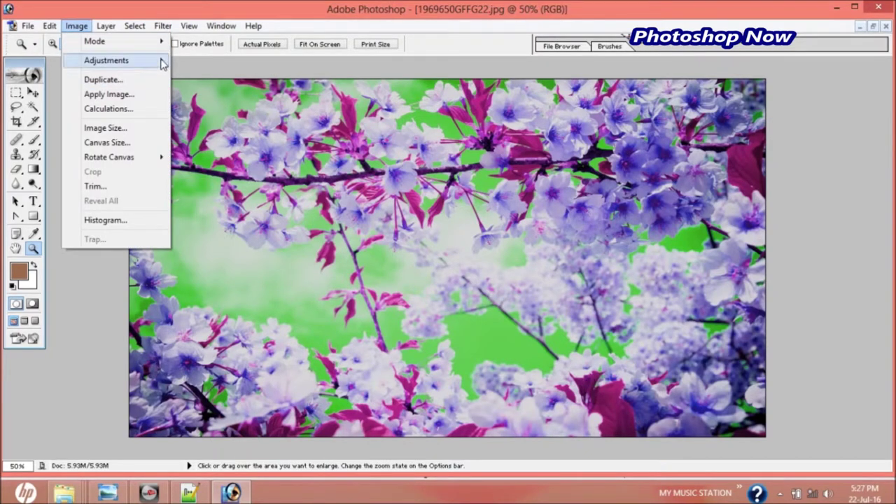
- Apply Hue +74 and Saturation +12 for pink blossoms against a turquoise sky
mouse_move(106, 61)
left_click(262, 168)
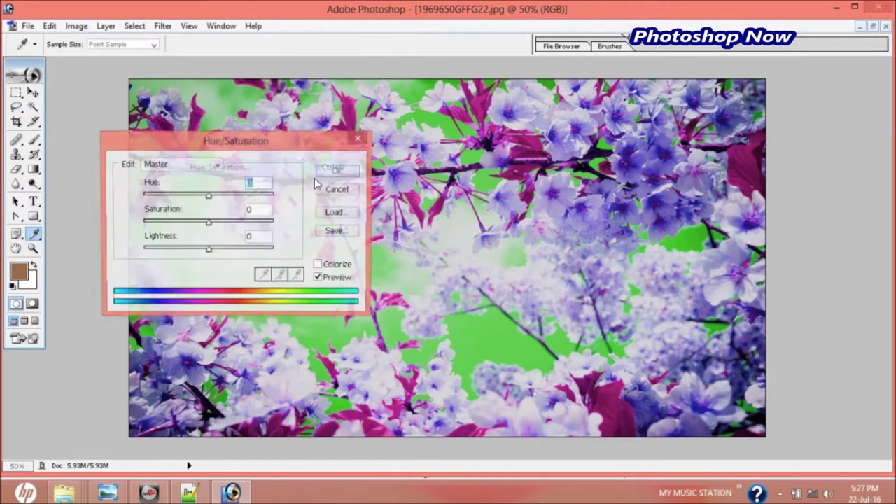
left_click_drag(208, 196, 246, 203)
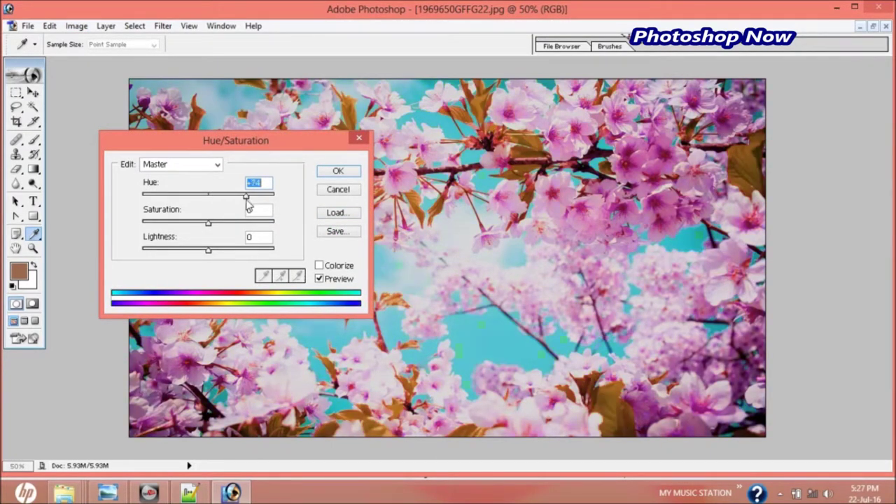
left_click_drag(208, 223, 216, 225)
left_click(347, 172)
key("z")
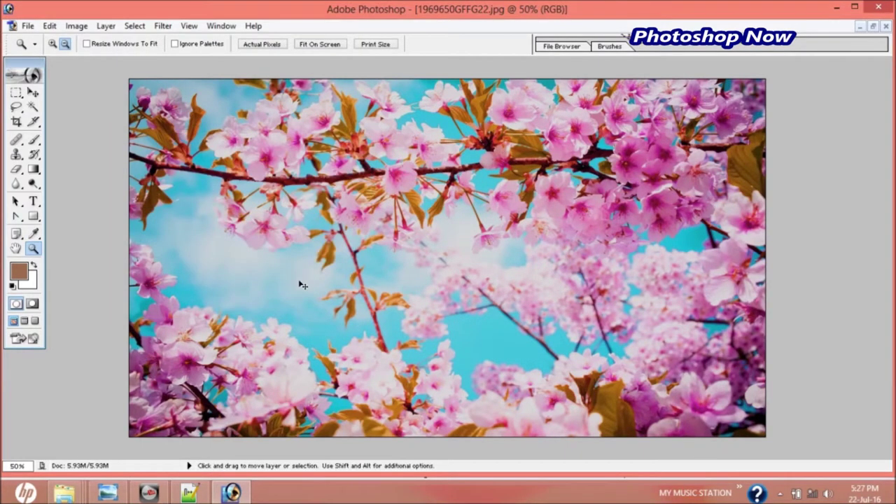
key("ctrl+shift+s")
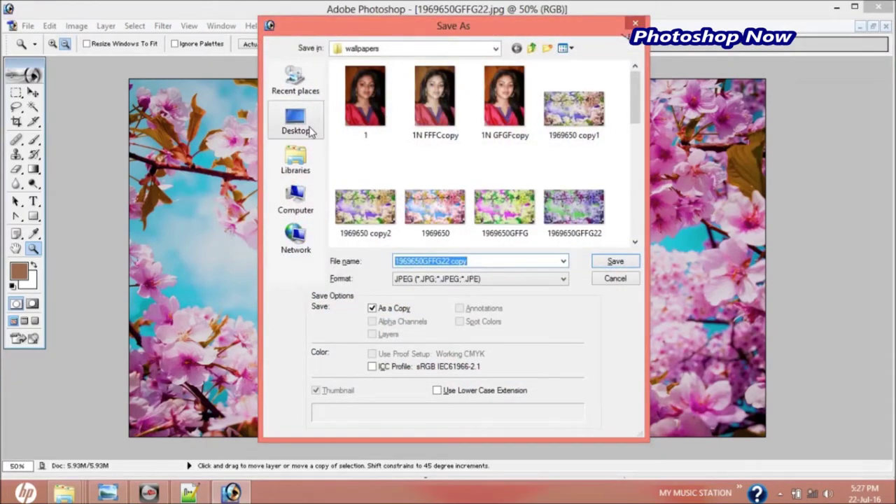
- Save a JPEG copy named '1969650GFFG22FHFH copy' in the wallpapers folder, then minimize Photoshop
left_click(295, 123)
double_click(419, 166)
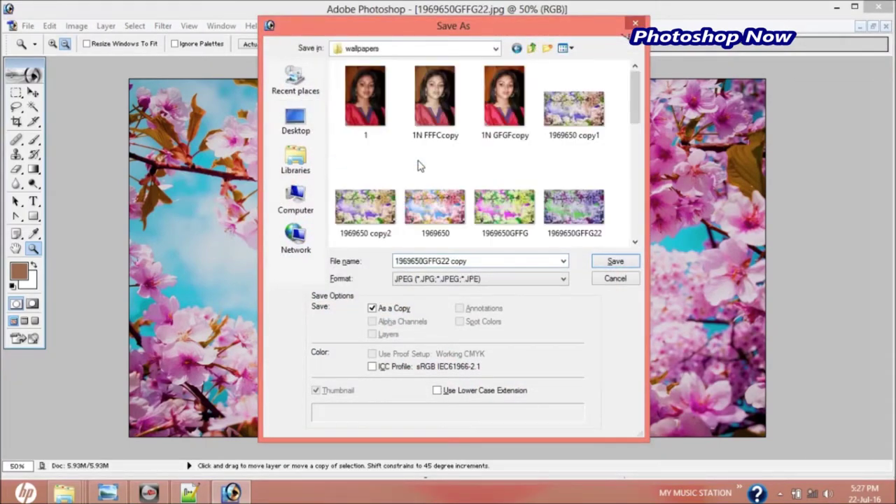
left_click(448, 262)
type("FHFH")
left_click(613, 265)
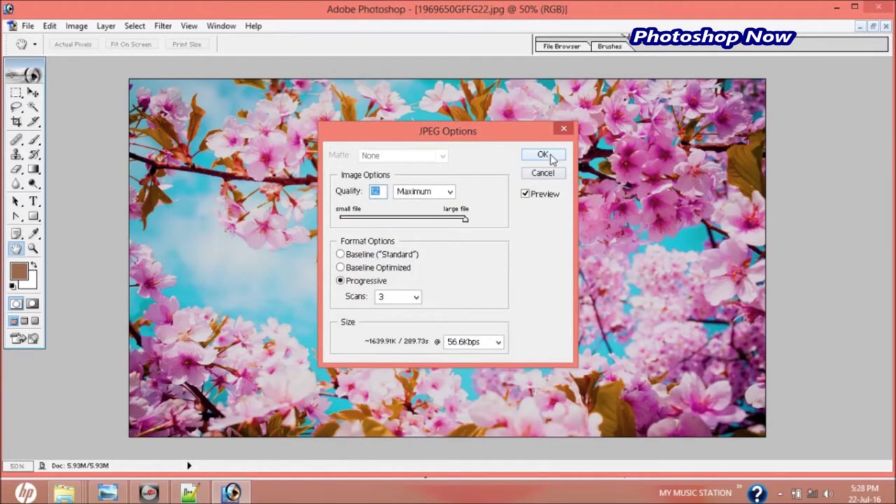
left_click(544, 155)
key("z")
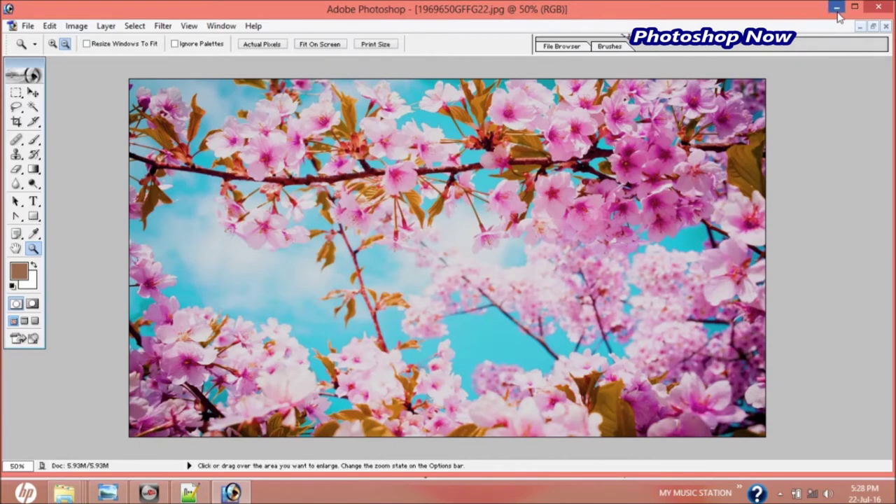
left_click(838, 9)
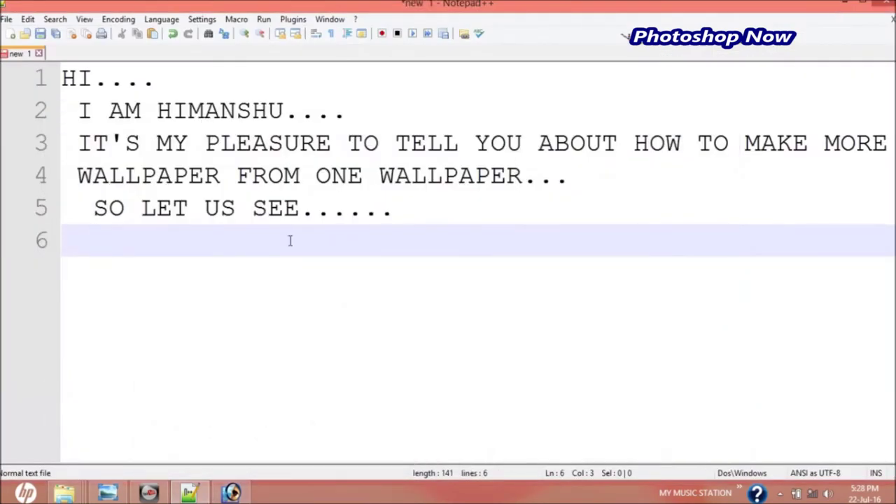
- Open the wallpapers folder maximized from the desktop and view '1969650 copy1' in Photo Viewer
left_click(845, 5)
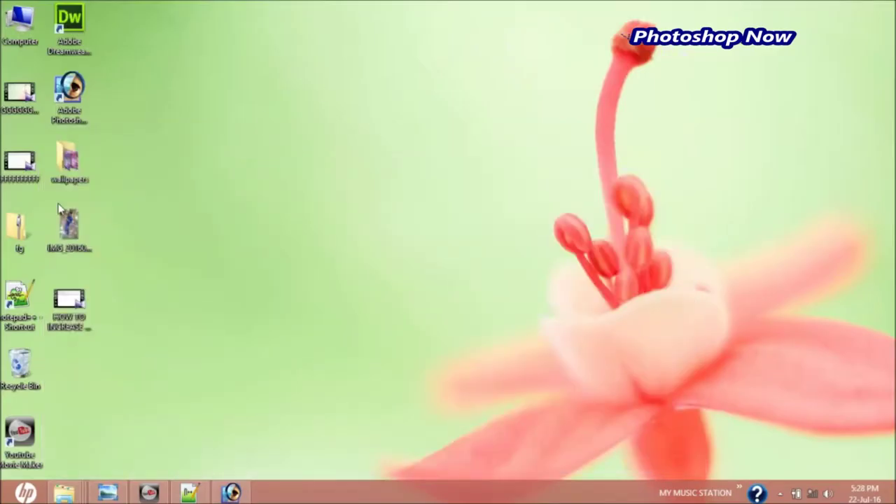
double_click(74, 148)
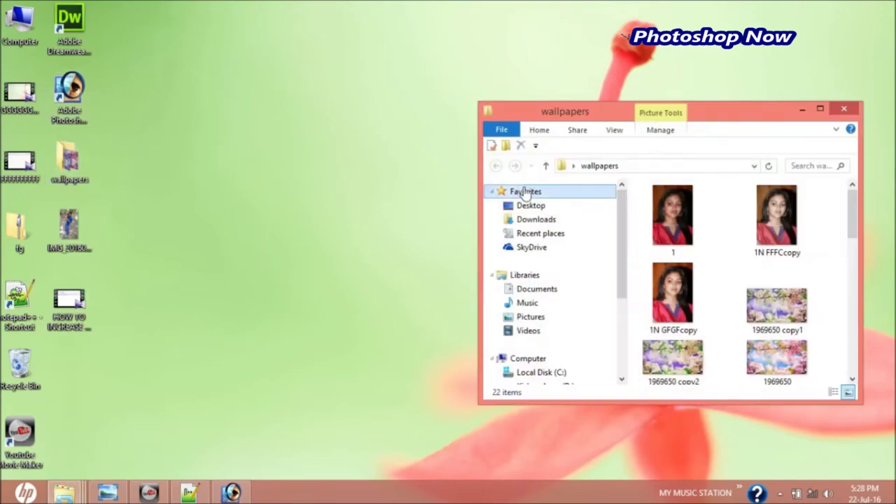
left_click(820, 109)
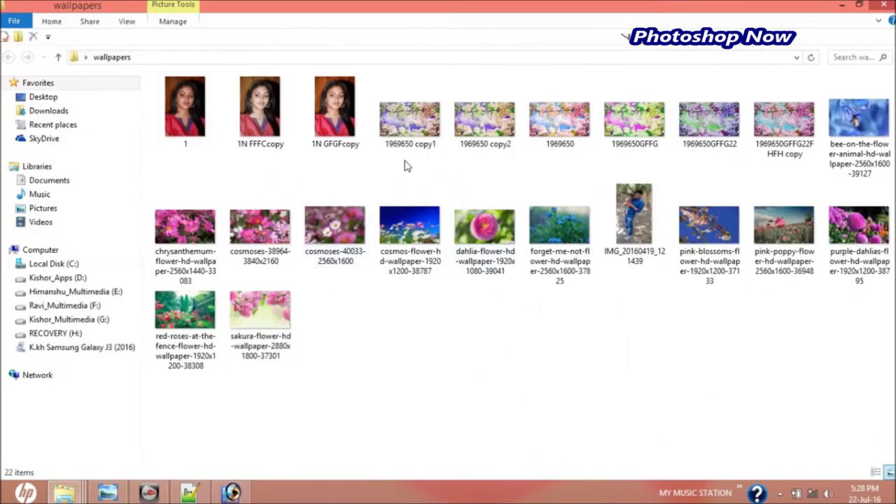
double_click(424, 140)
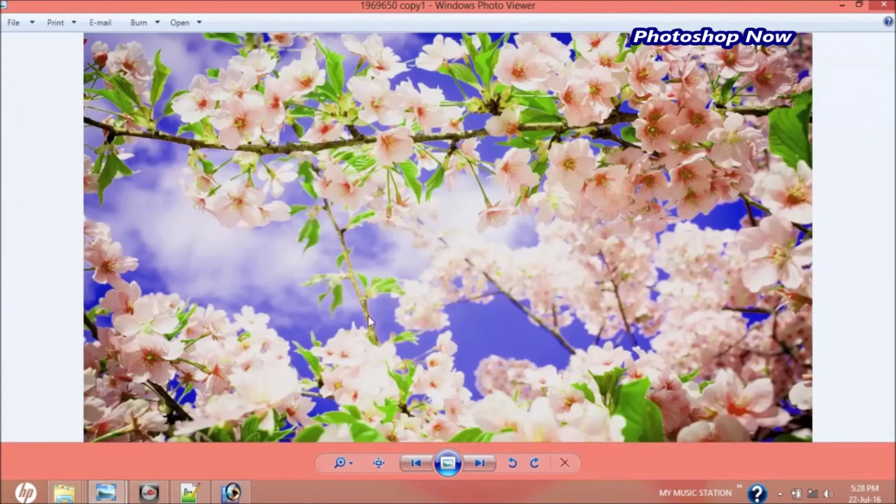
key("Right")
key("Right")
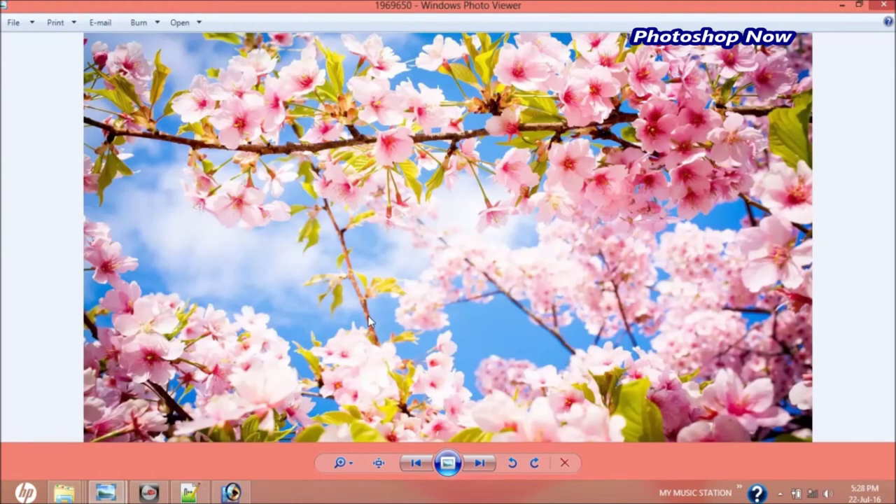
key("Right")
key("Right")
key("Right")
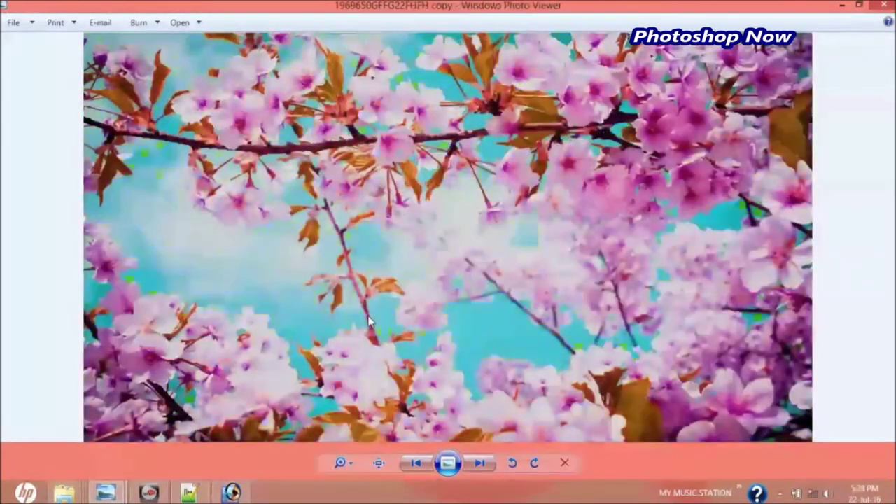
key("Right")
key("Left")
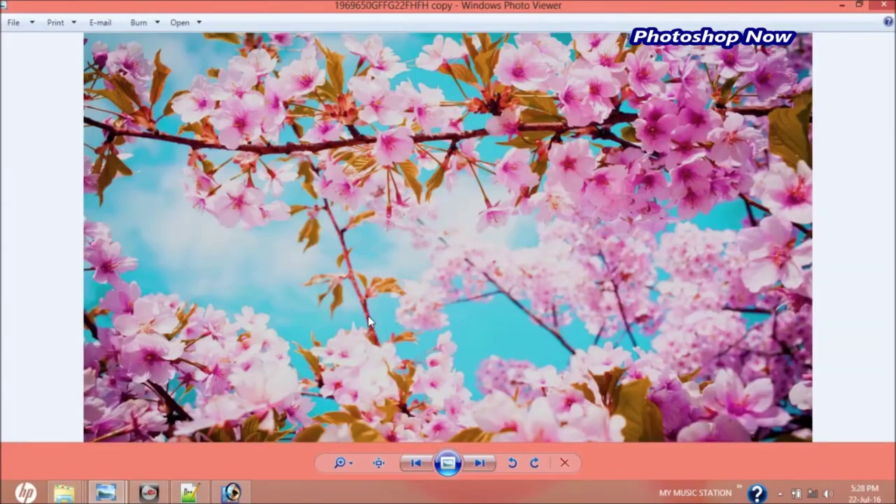
left_click(884, 5)
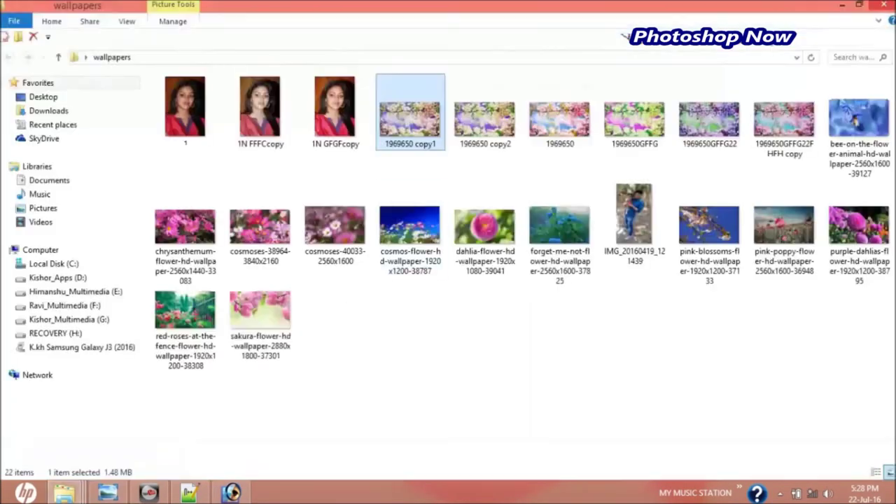